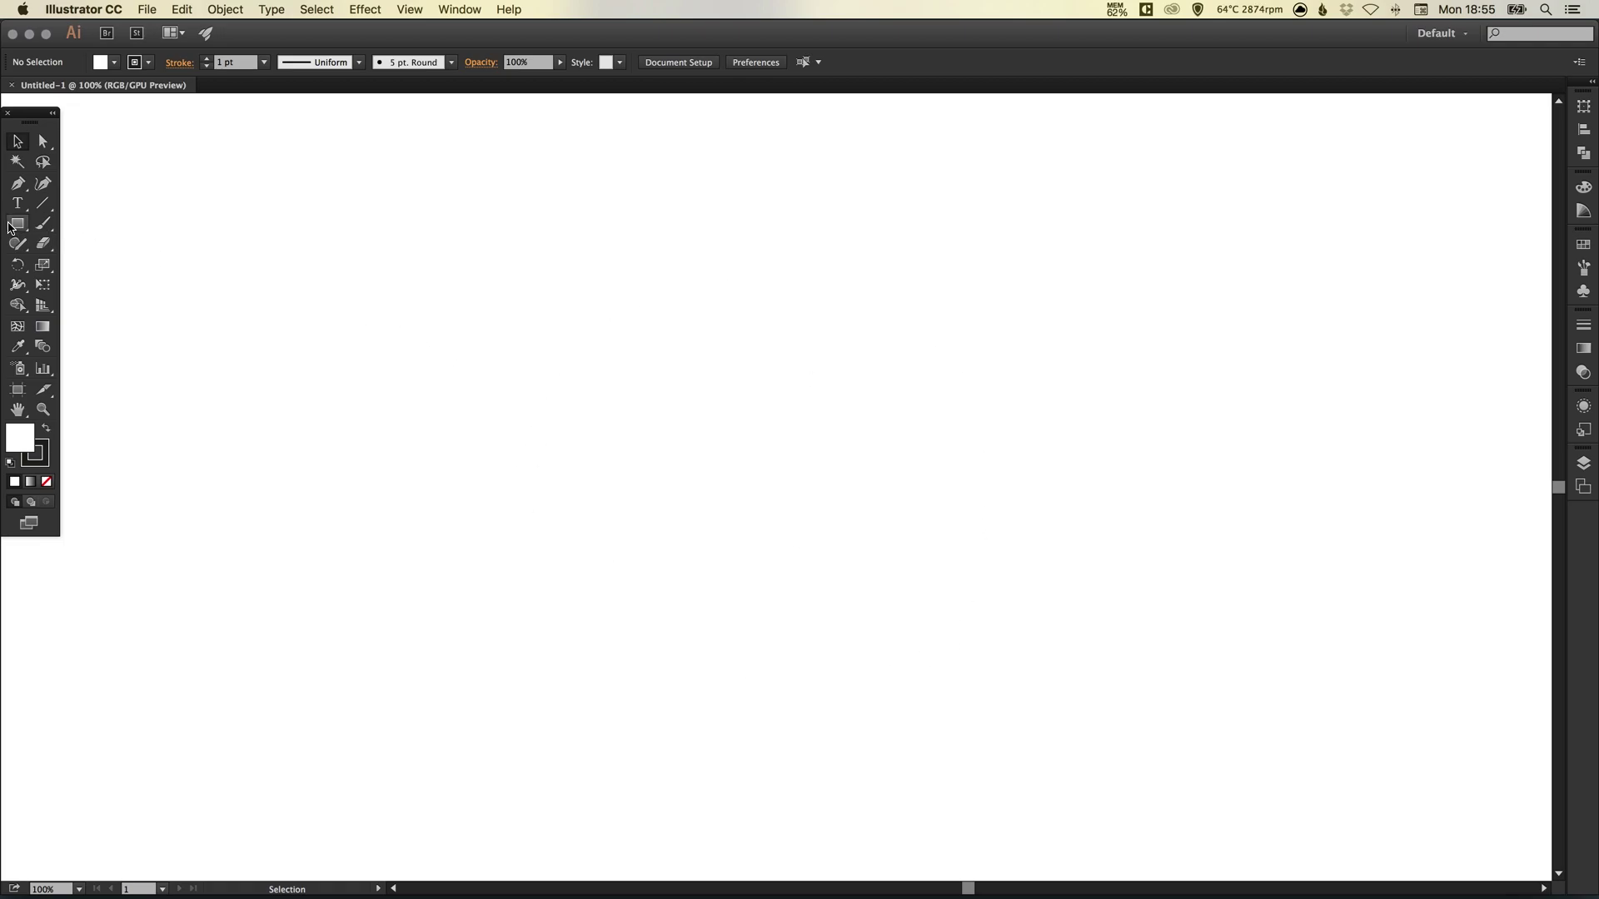
Draw a tall narrow rectangle near the canvas centre and remove its stroke.
left_click(17, 224)
left_click_drag(716, 210, 752, 640)
key("v")
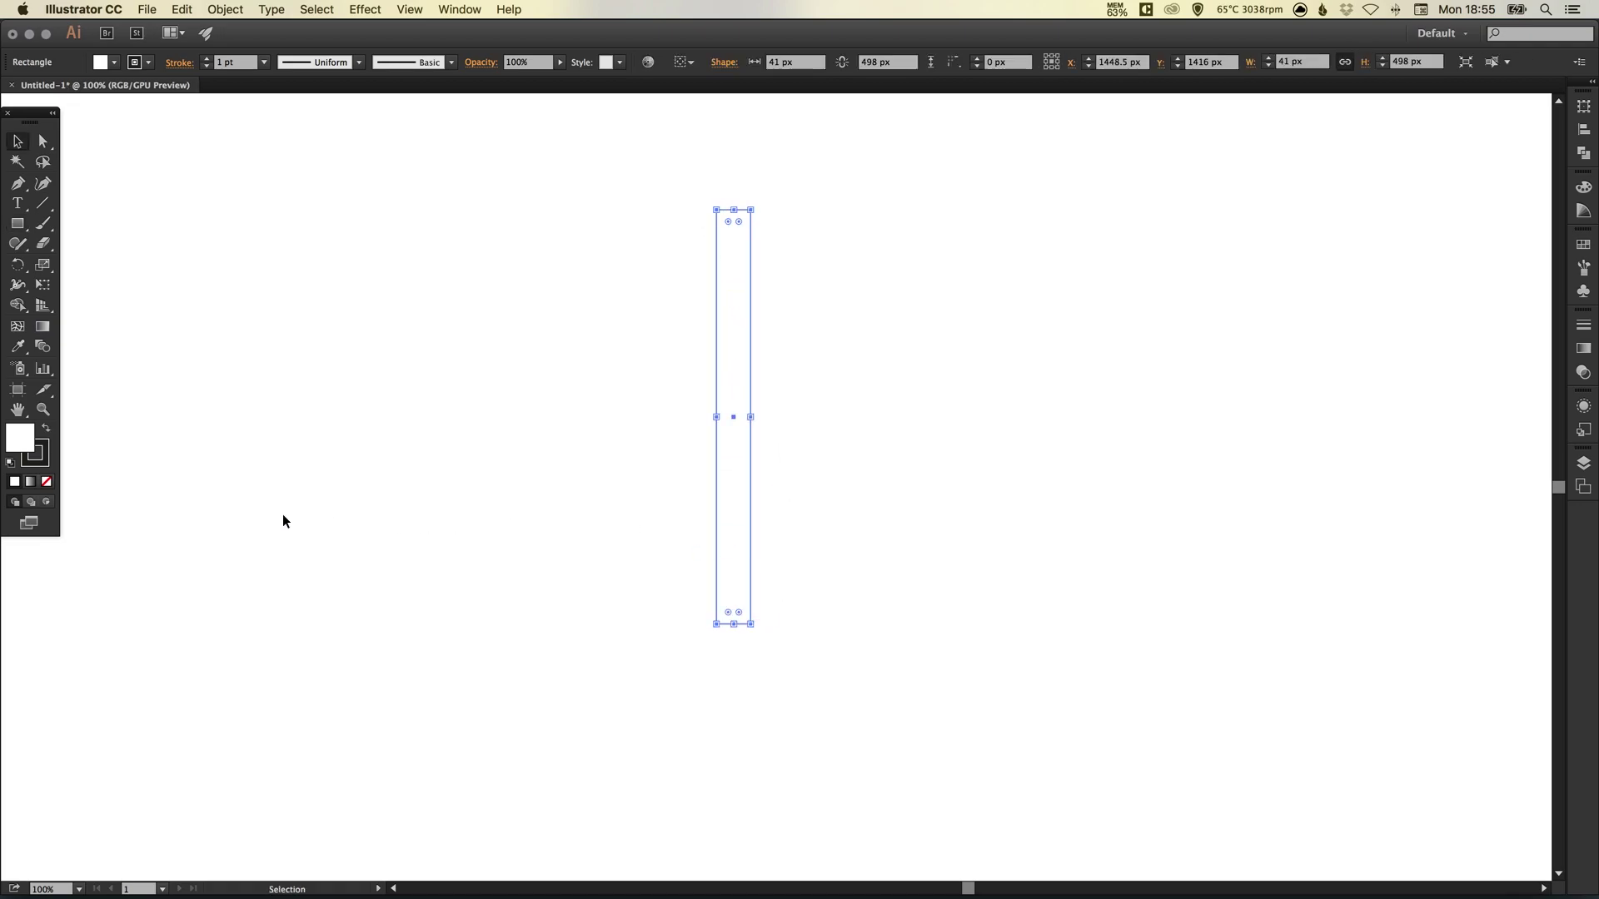
left_click(41, 462)
left_click(47, 481)
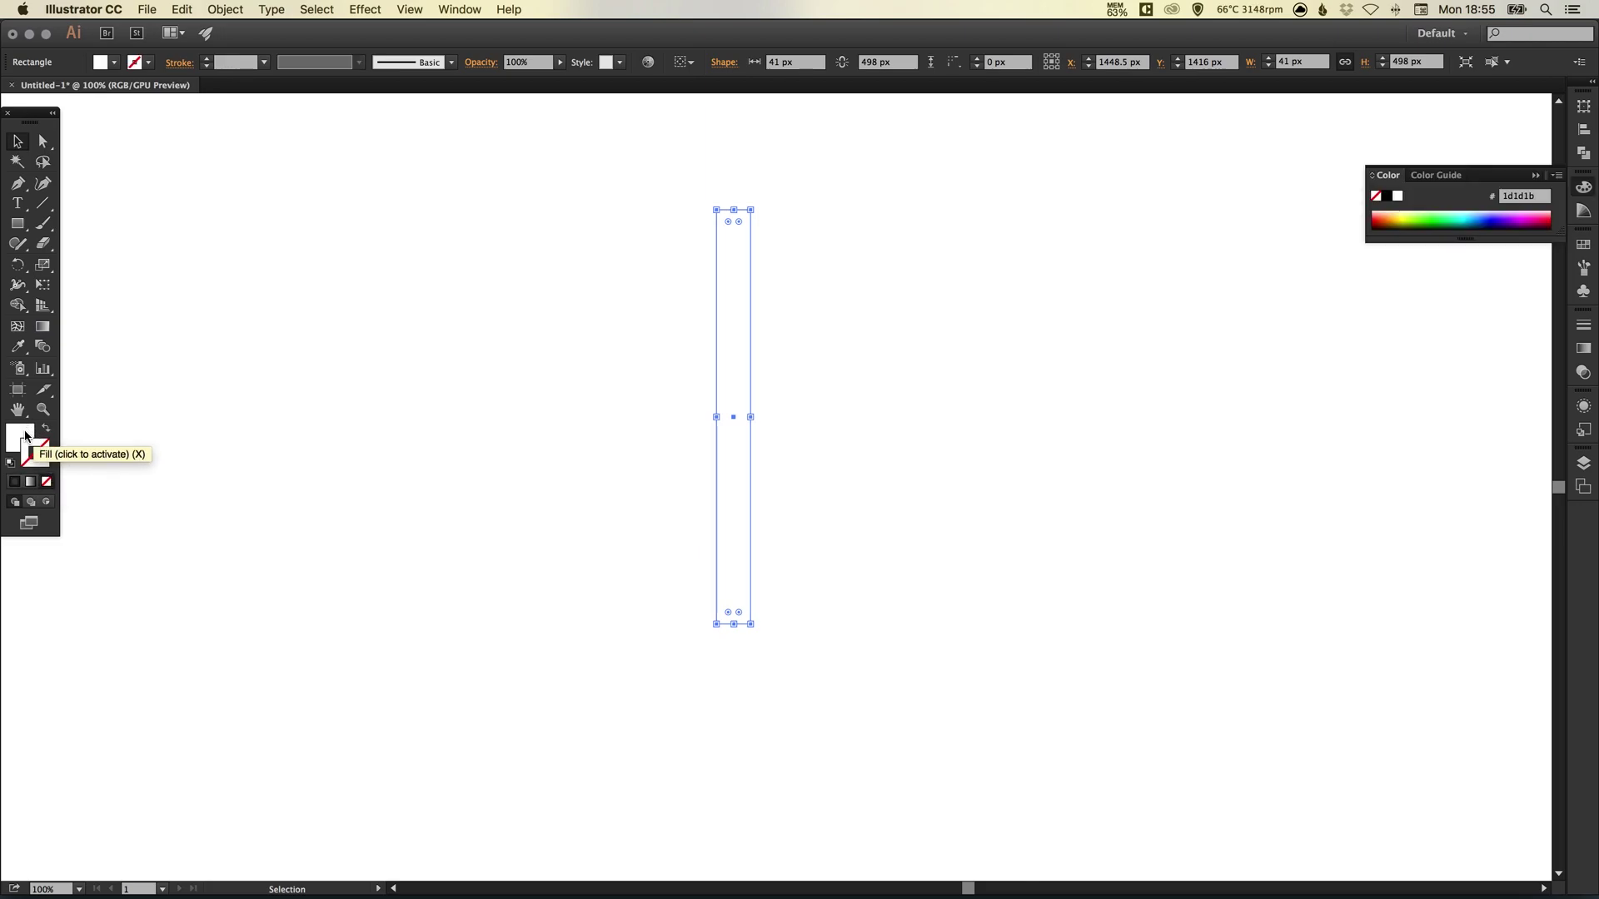
Fill the rectangle with black from Swatches and resize it to 33 by 320 px.
left_click(24, 434)
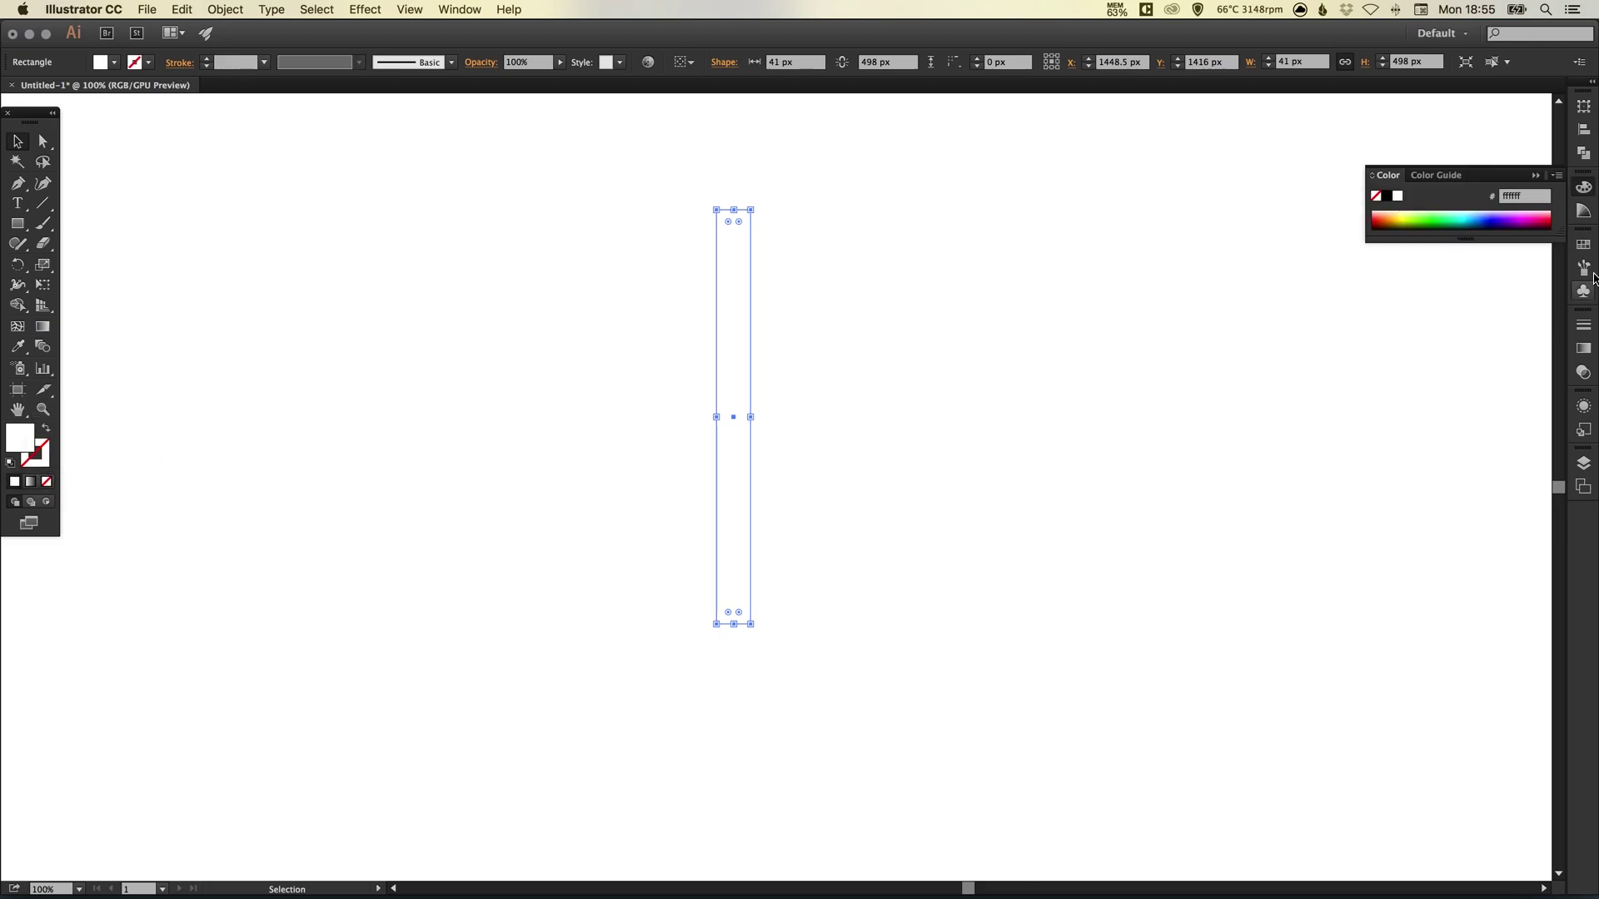
left_click(1584, 247)
left_click(1401, 279)
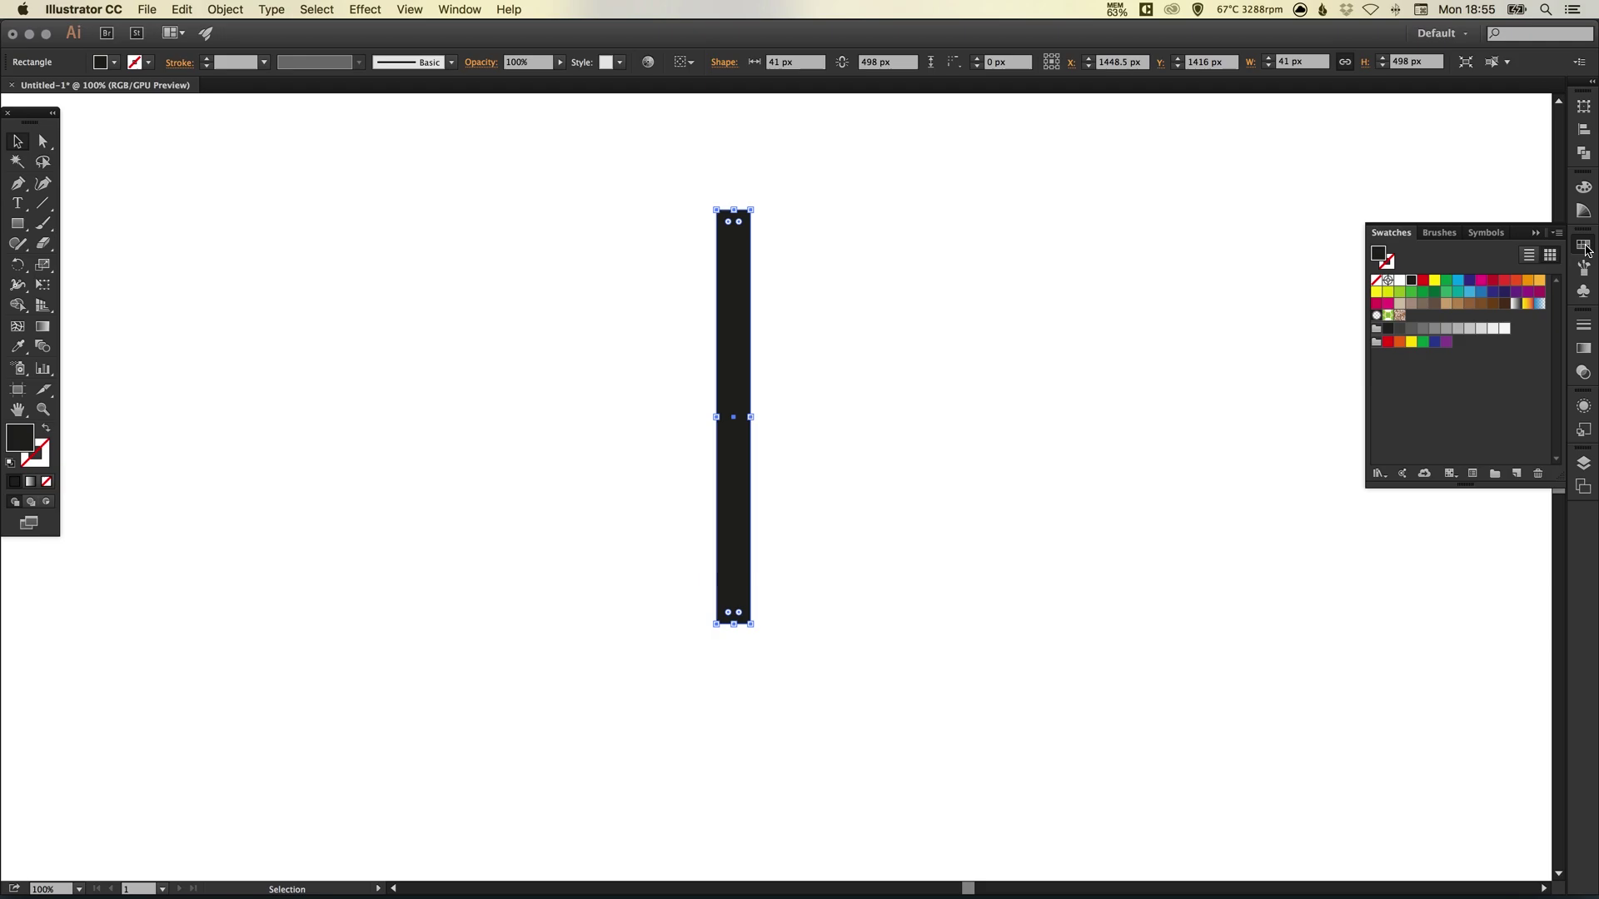
left_click(1584, 246)
left_click_drag(733, 623, 742, 472)
left_click_drag(735, 283, 757, 266)
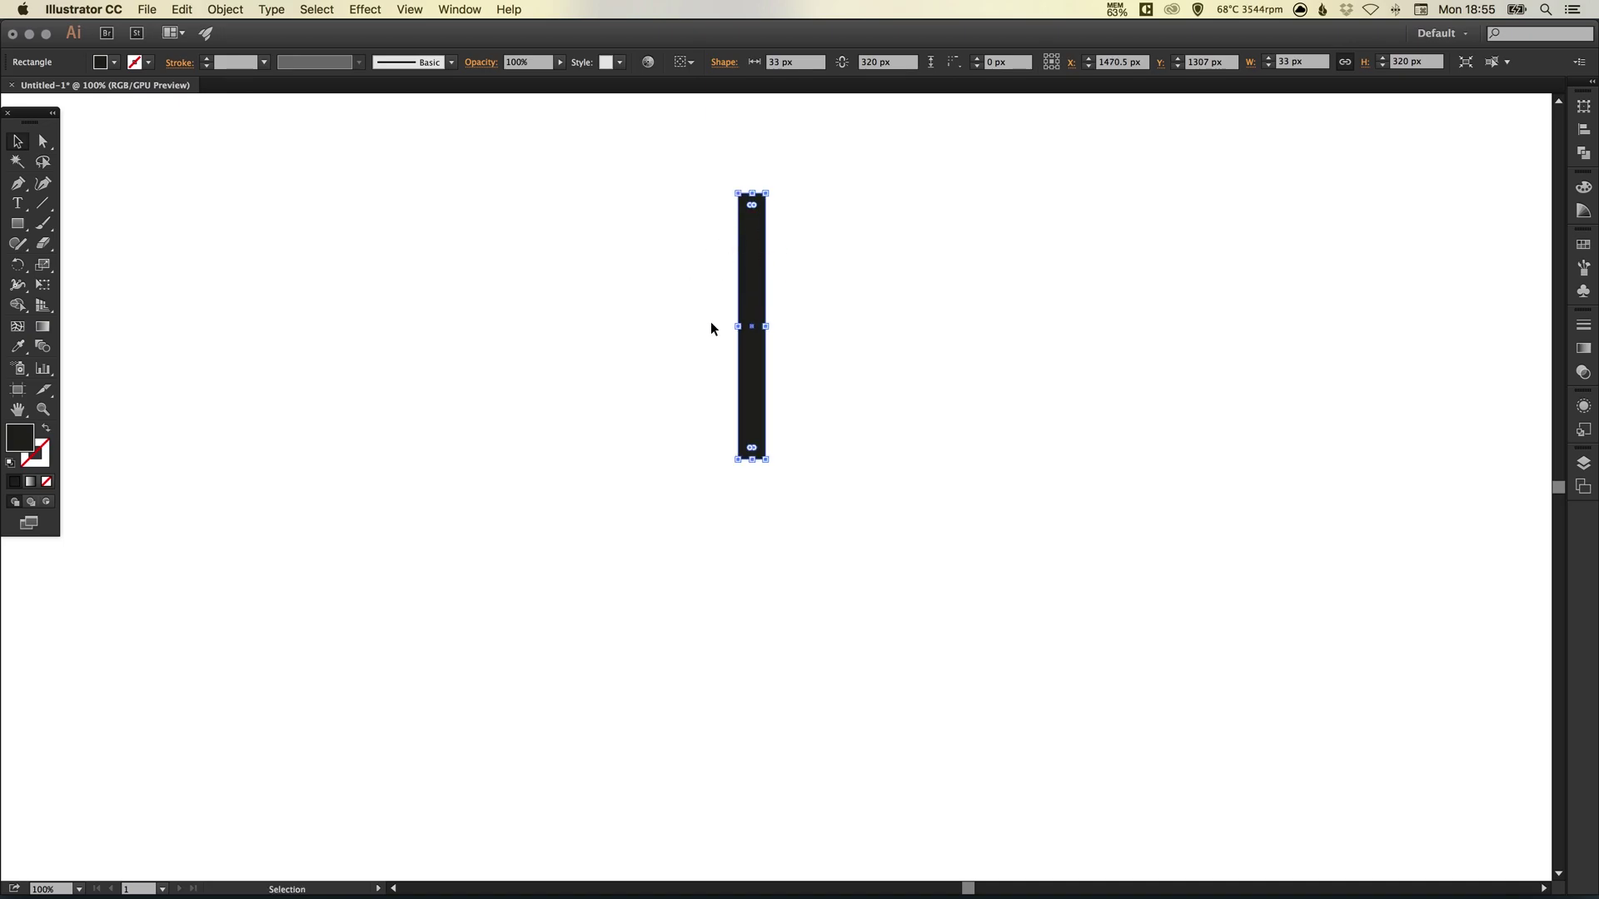
With the Rotate tool, place the rotation pivot just below the black bar.
left_click(18, 265)
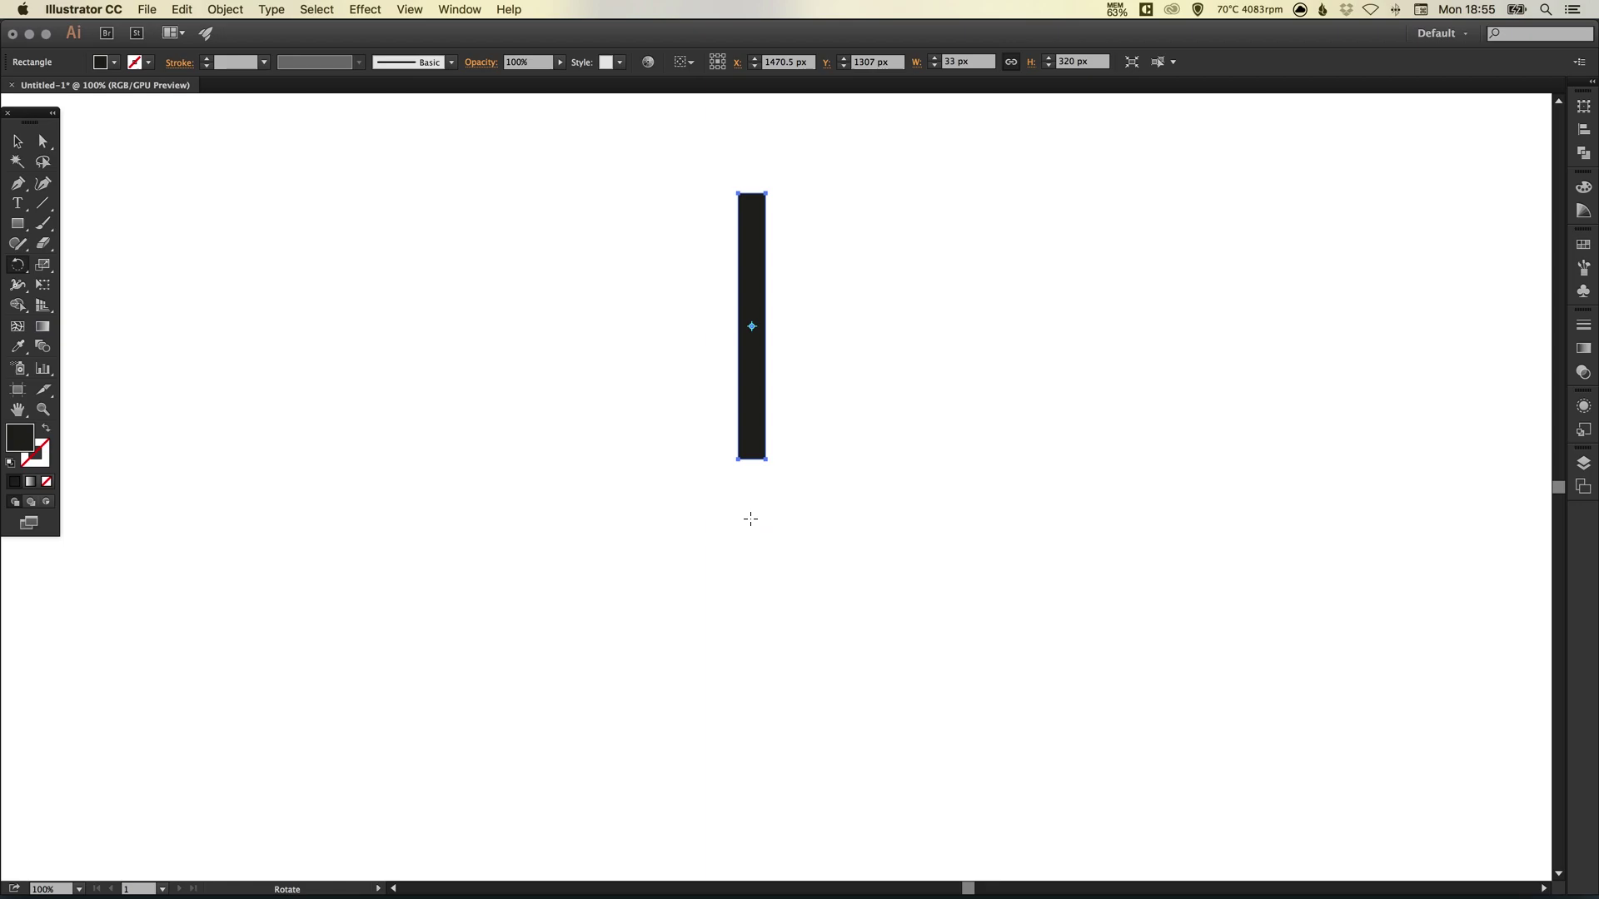
left_click(750, 518)
Alt-rotate a tilted copy of the bar around the pivot, redoing a mistaken first attempt.
left_click_drag(807, 196, 824, 364)
key("alt")
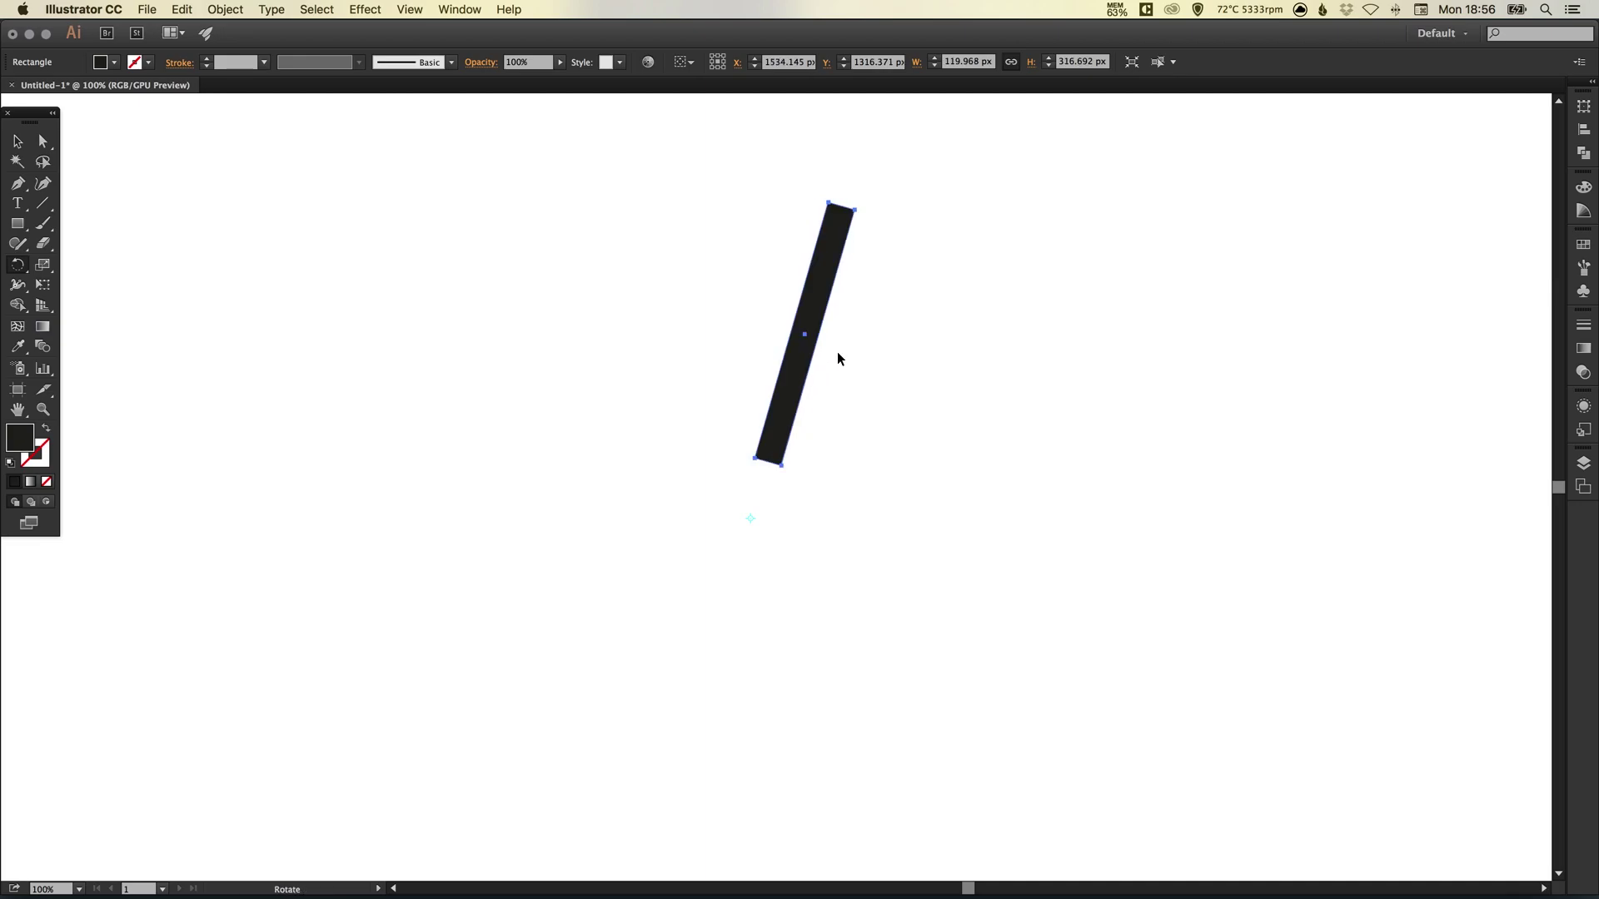
key("super+z")
left_click_drag(783, 239, 873, 265)
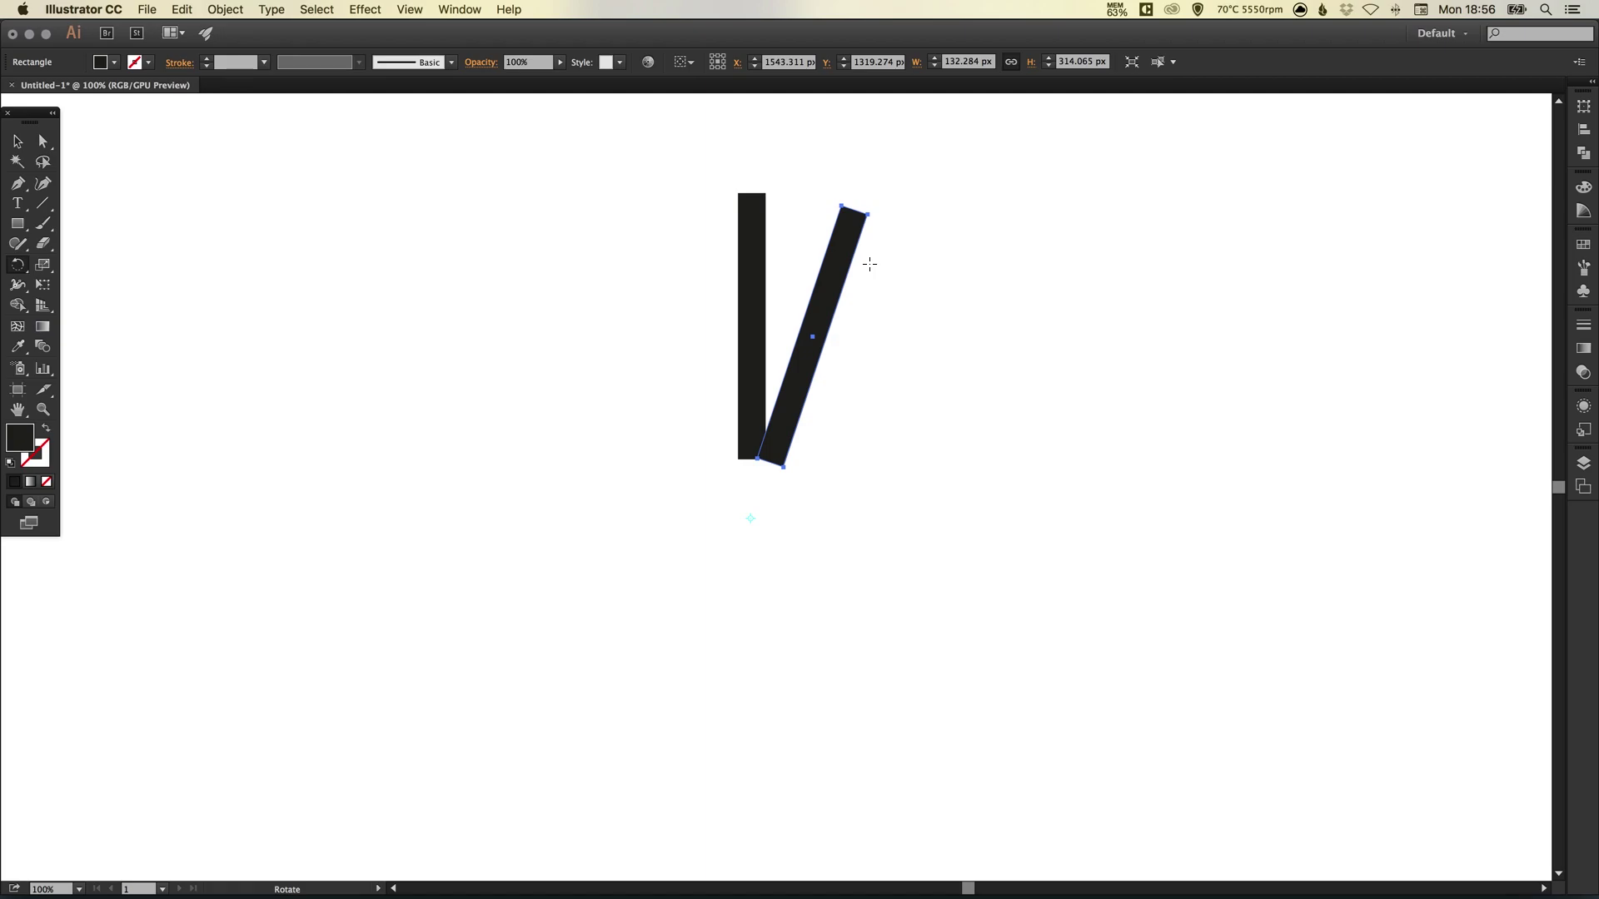
Repeat the rotated copy with Transform Again until the bars close the circle, then deselect.
key("super+d")
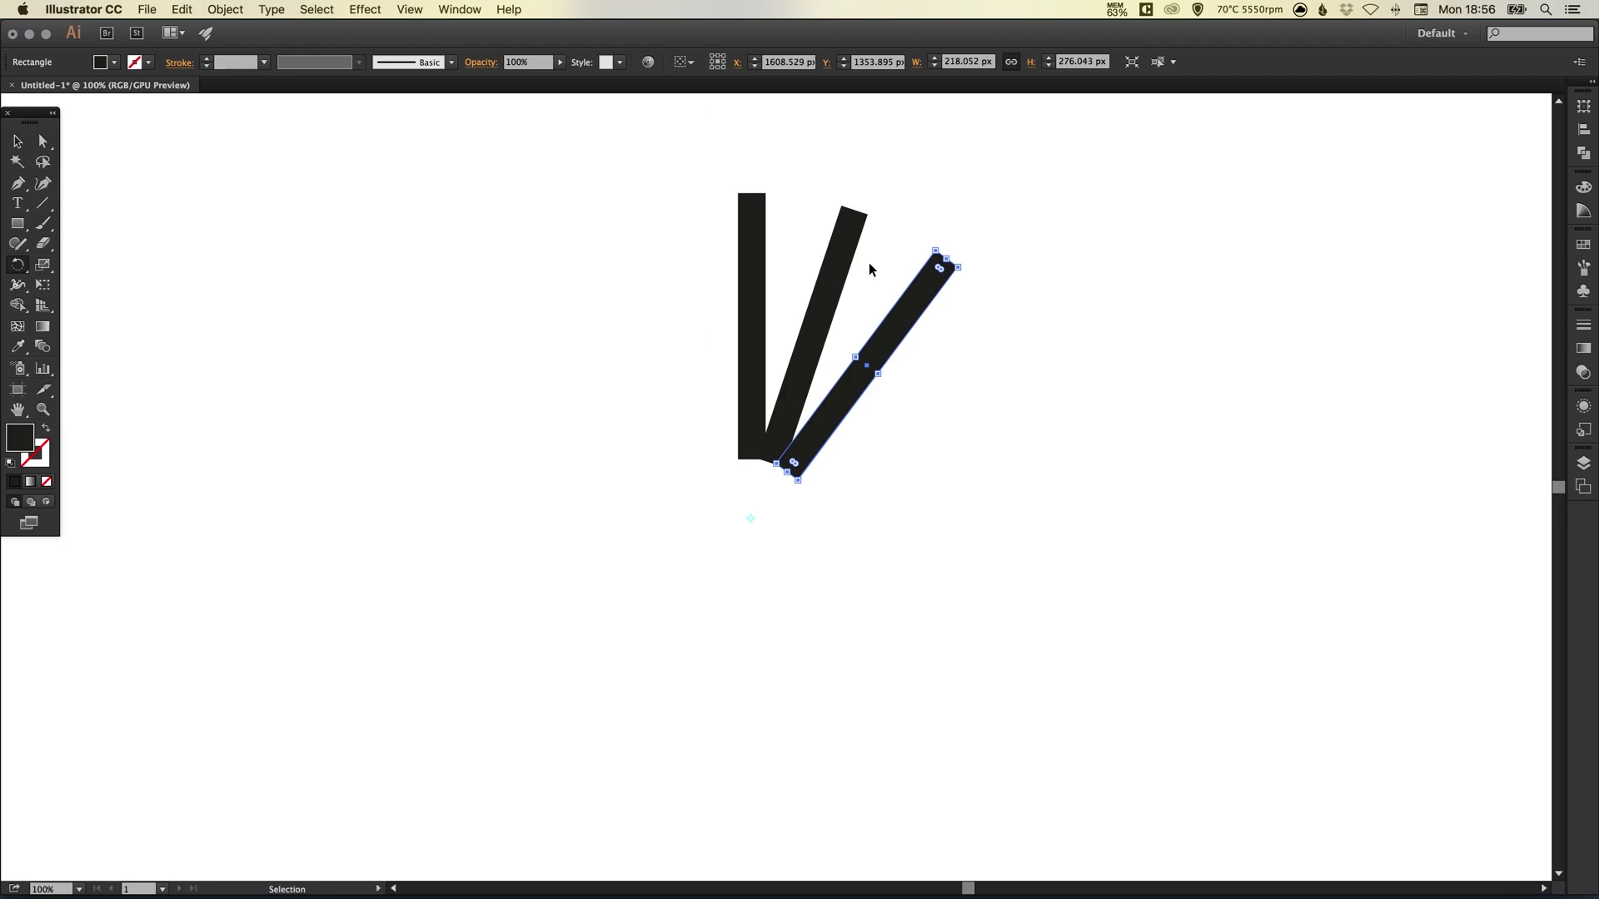
key("super+d")
key("super+d")
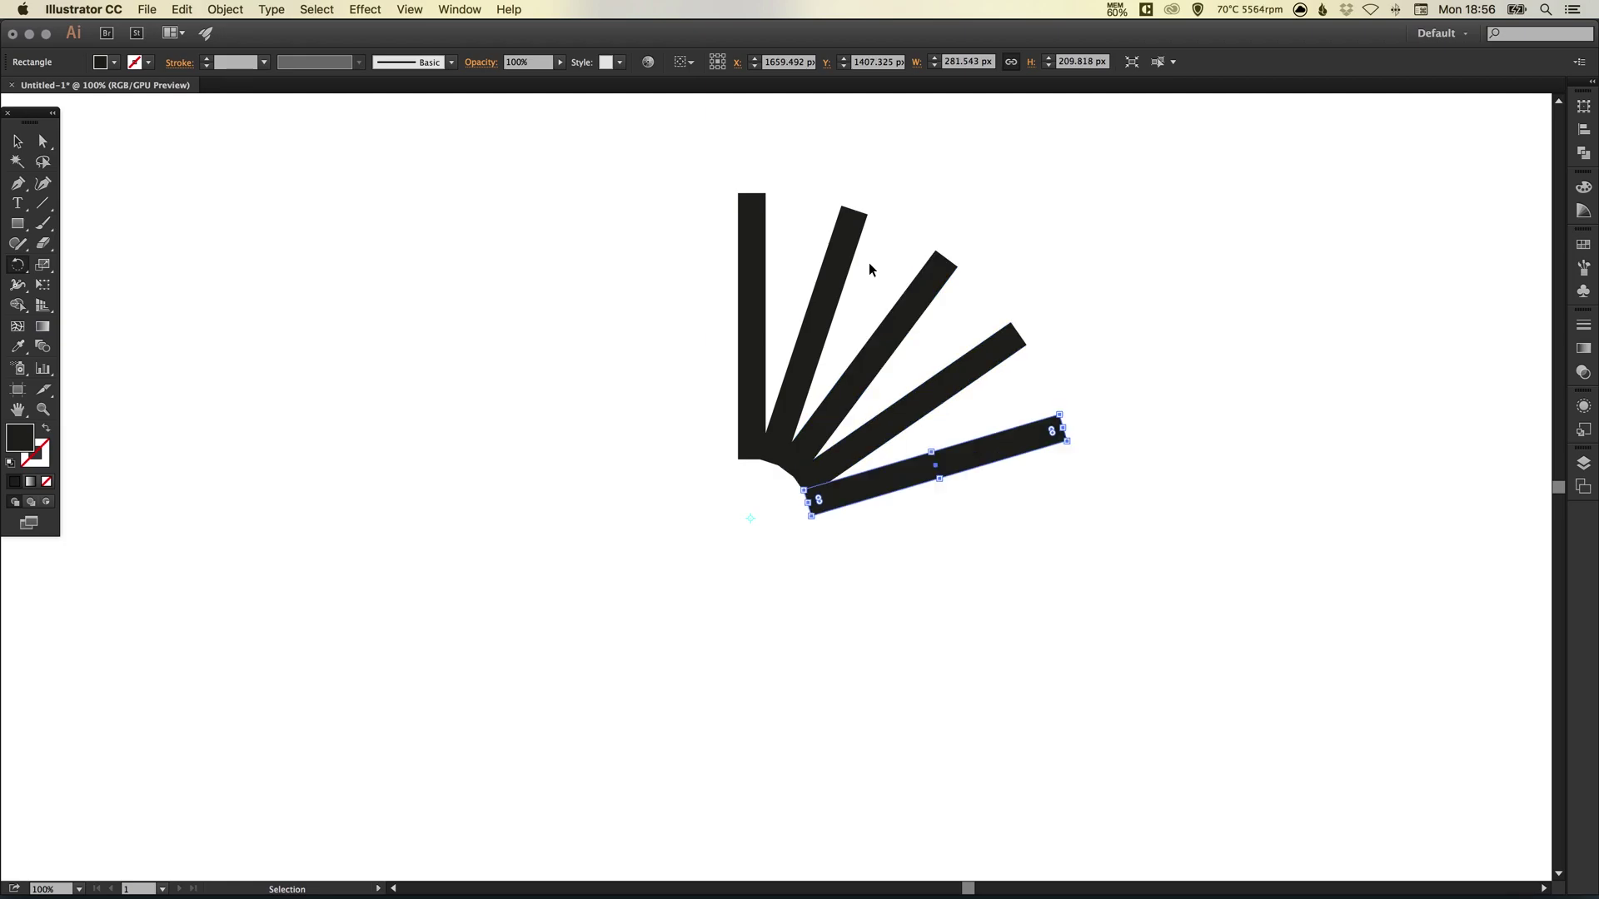
key("super+d")
key("super+d")
key("super+d")
key("super+d")
key("super+d")
key("super+d")
key("super+d")
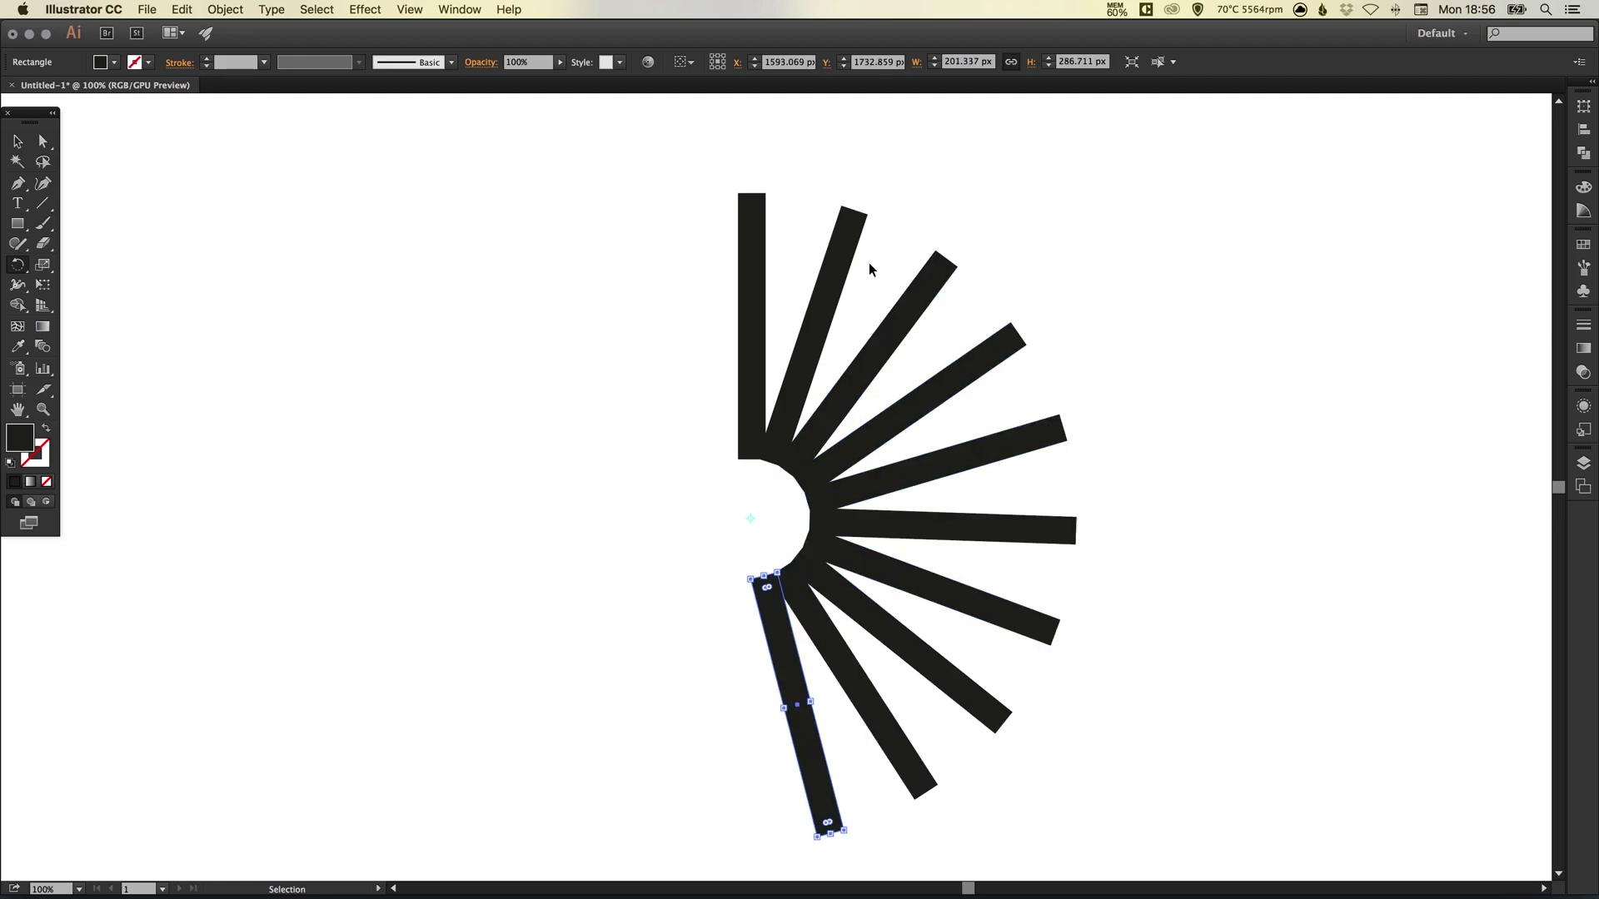
key("super+d")
key("super+d")
key("super+d")
key("super+d")
key("super+d")
key("super+d")
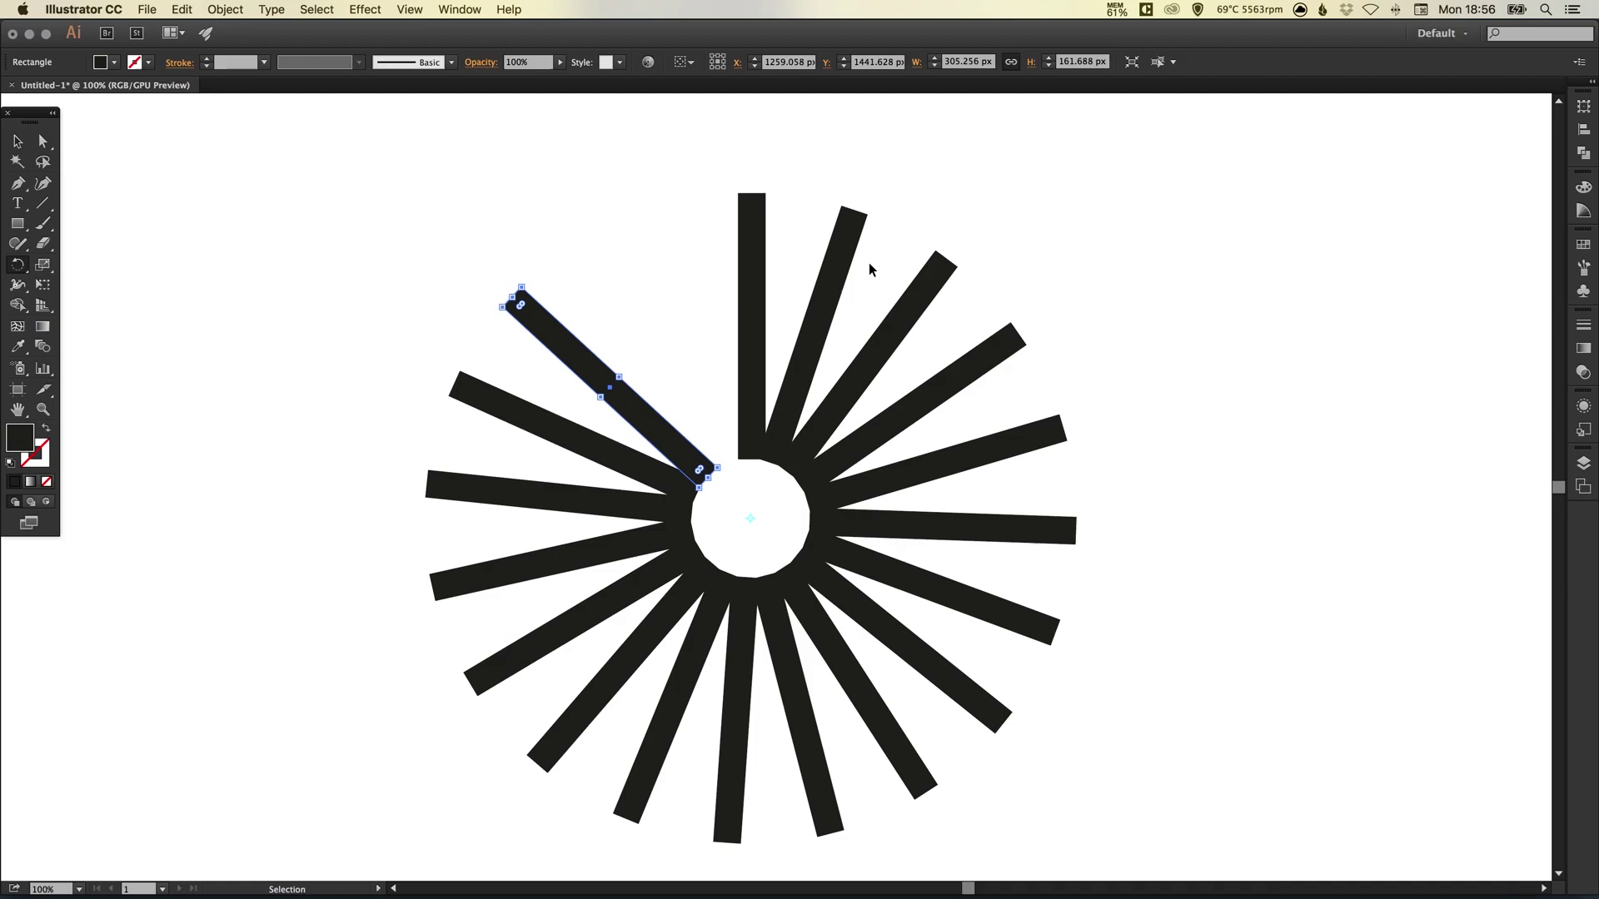
key("super+d")
key("super+d")
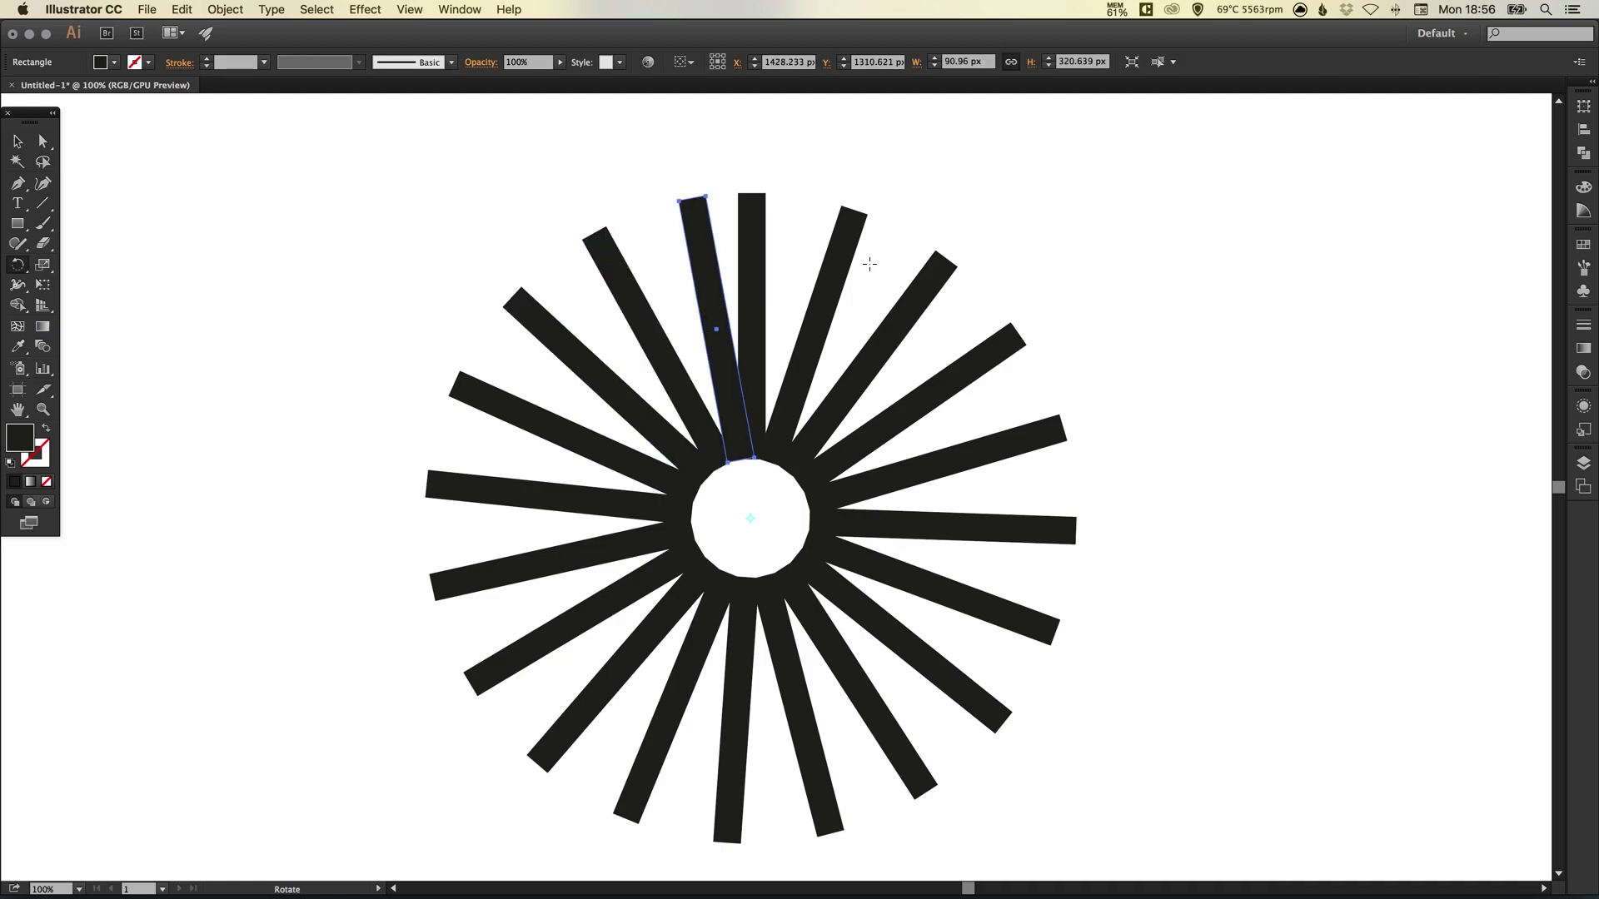
key("v")
left_click(1138, 207)
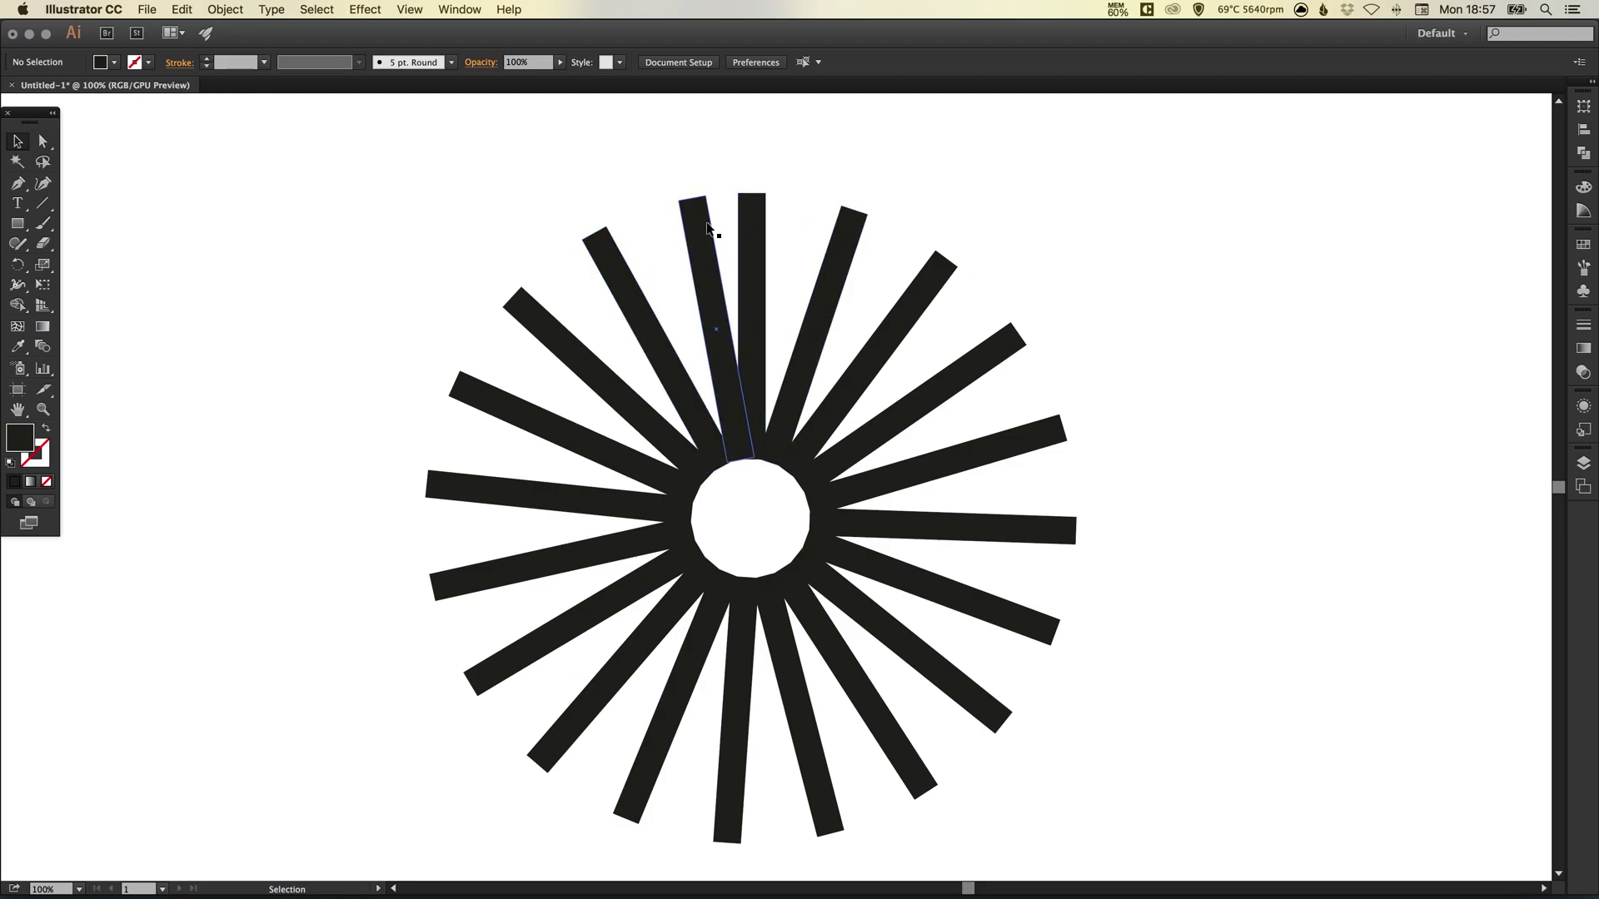
Undo the rotated copies back to just two bars.
key("a")
key("super+z")
key("super+z")
key("super+z")
key("super+z")
key("super+z")
key("super+z")
key("super+z")
key("super+z")
key("super+z")
key("super+z")
key("super+z")
key("super+z")
key("super+z")
key("super+z")
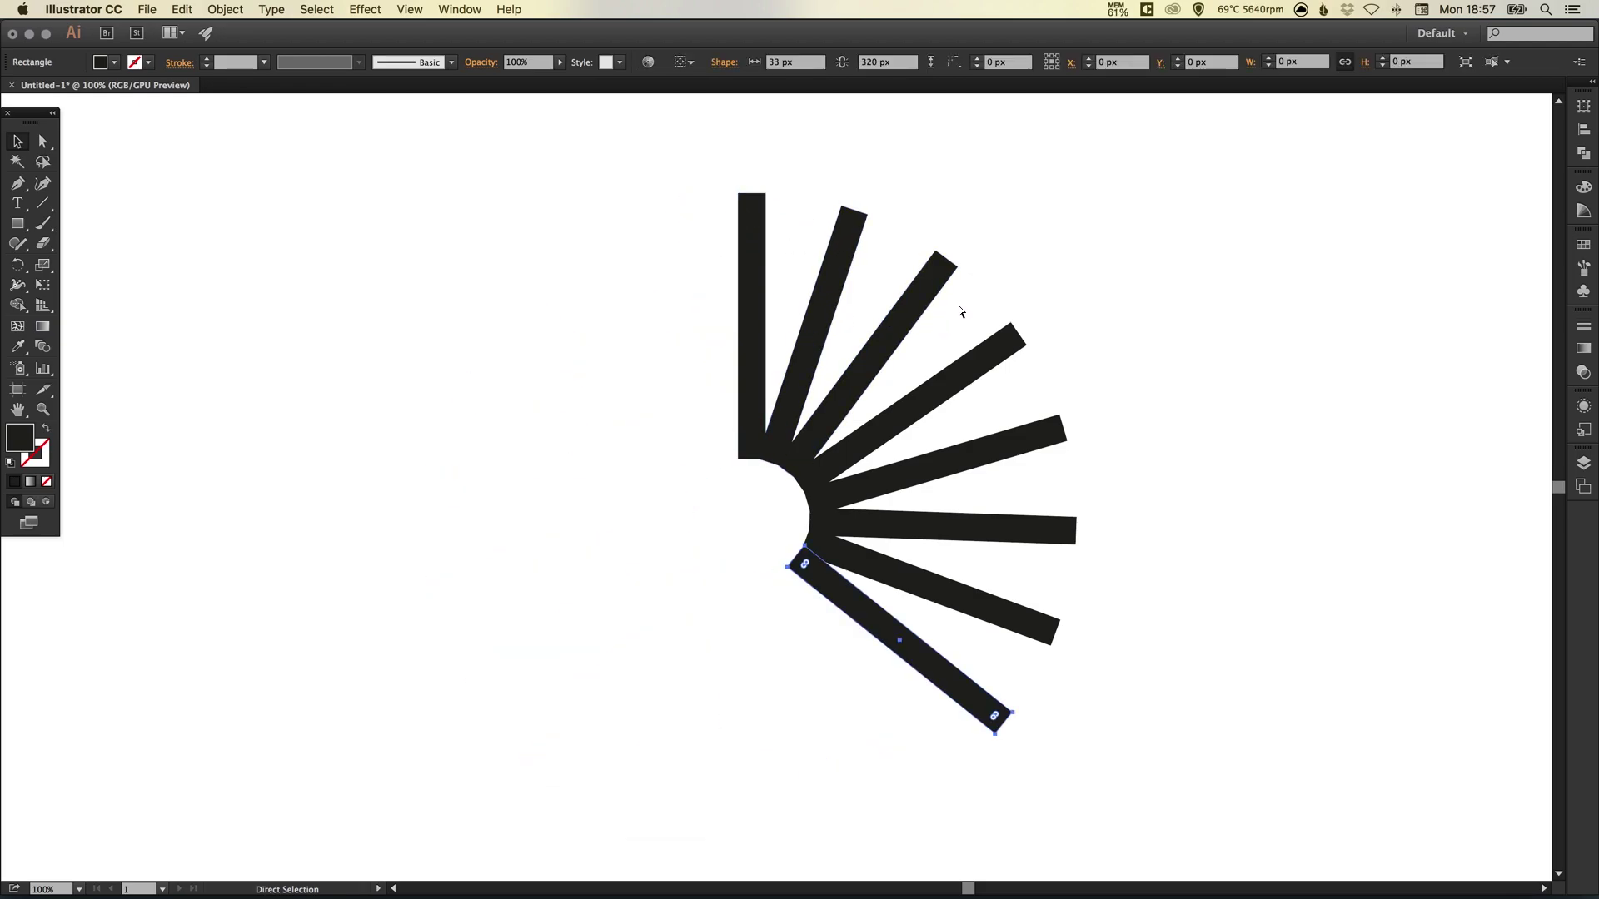
key("super+z")
key("super+z")
key("super+z")
key("super+z")
key("v")
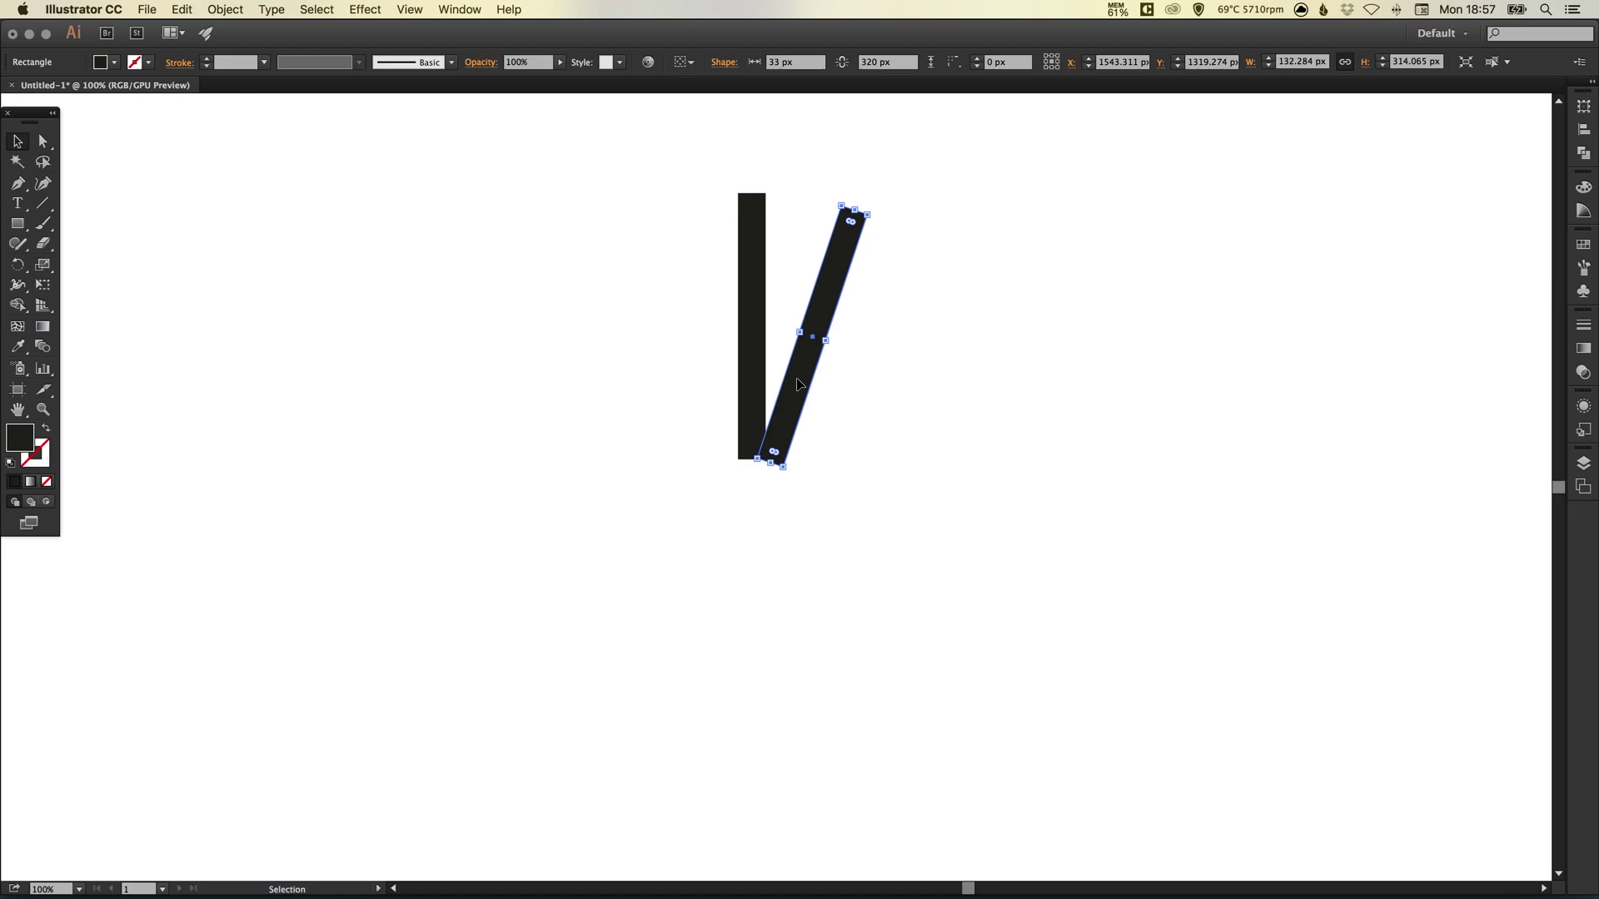
Rotate a 10° copy of the vertical bar about a pivot below it, repeating round the circle.
left_click(764, 259)
key("r")
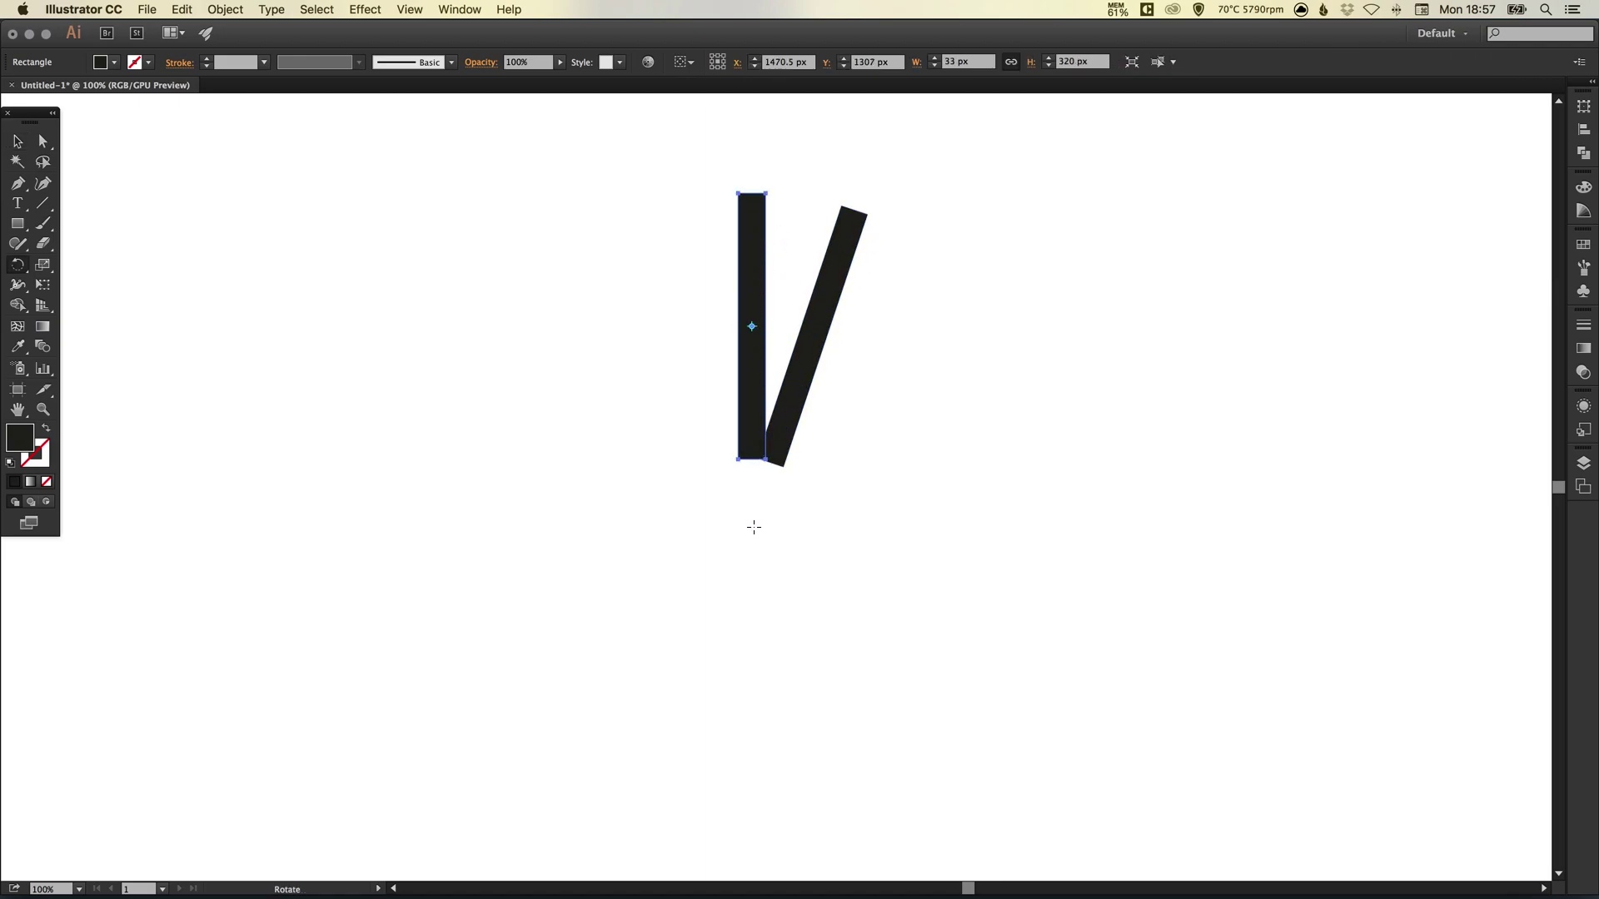
left_click(753, 515)
left_click_drag(842, 222, 891, 218)
key("super+d")
key("super+d")
key("super+d")
key("super+d")
key("super+d")
key("super+d")
key("super+d")
key("super+d")
key("super+d")
key("super+d")
key("super+d")
key("super+d")
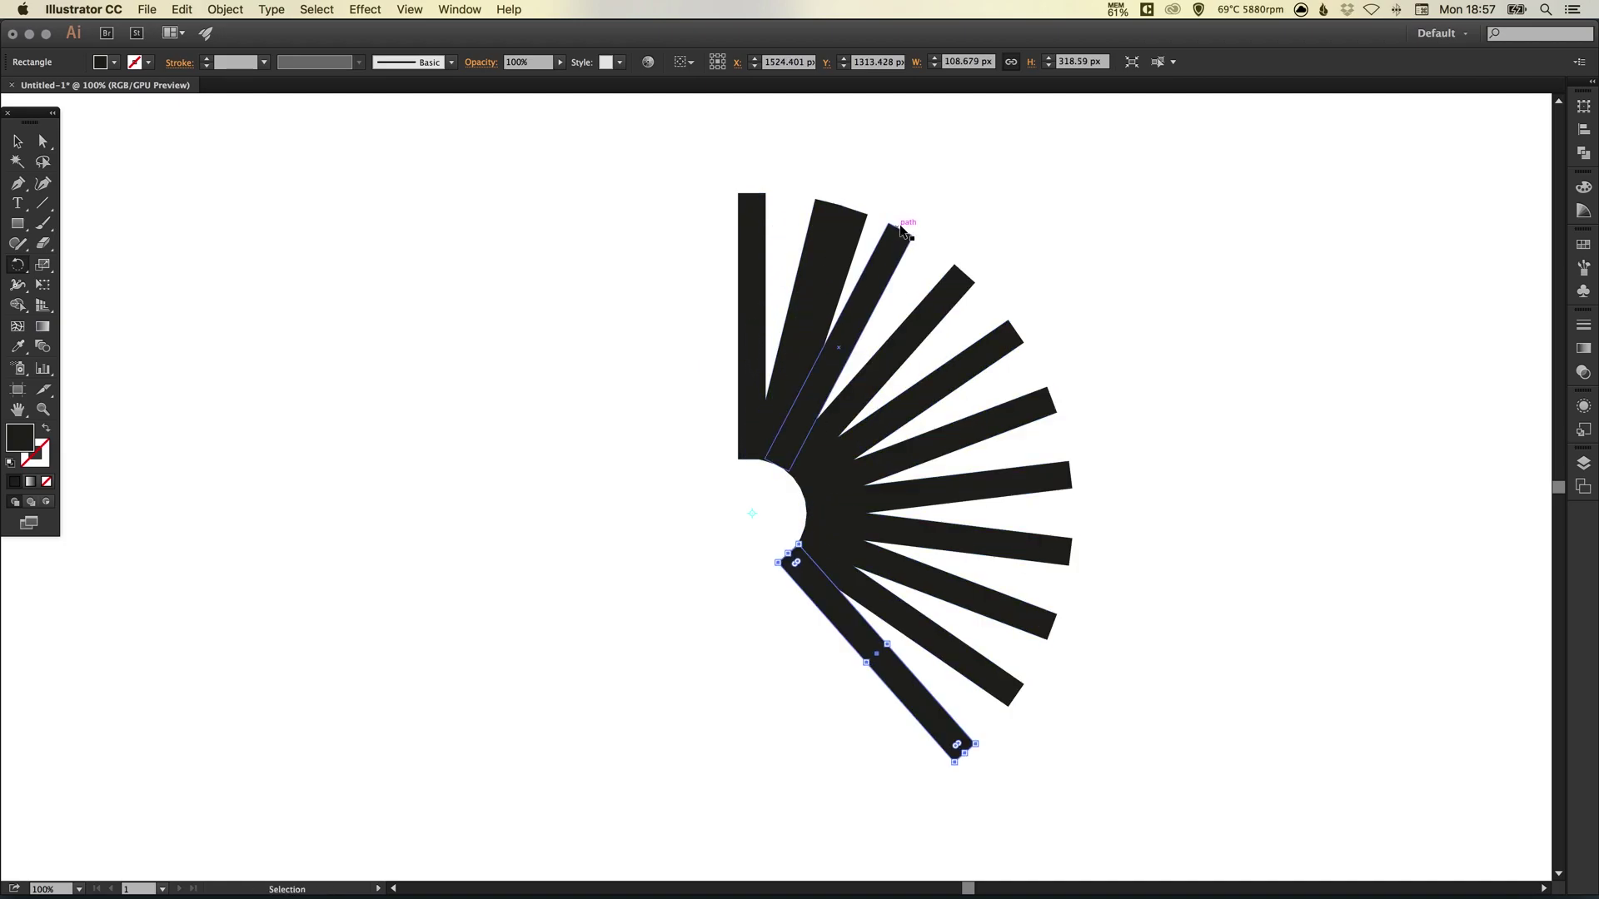
key("super+d")
key("super+d")
key("super+d")
key("super+d")
key("super+d")
key("super+d")
key("super+d")
key("super+d")
key("super+d")
key("super+d")
key("super+d")
key("super+d")
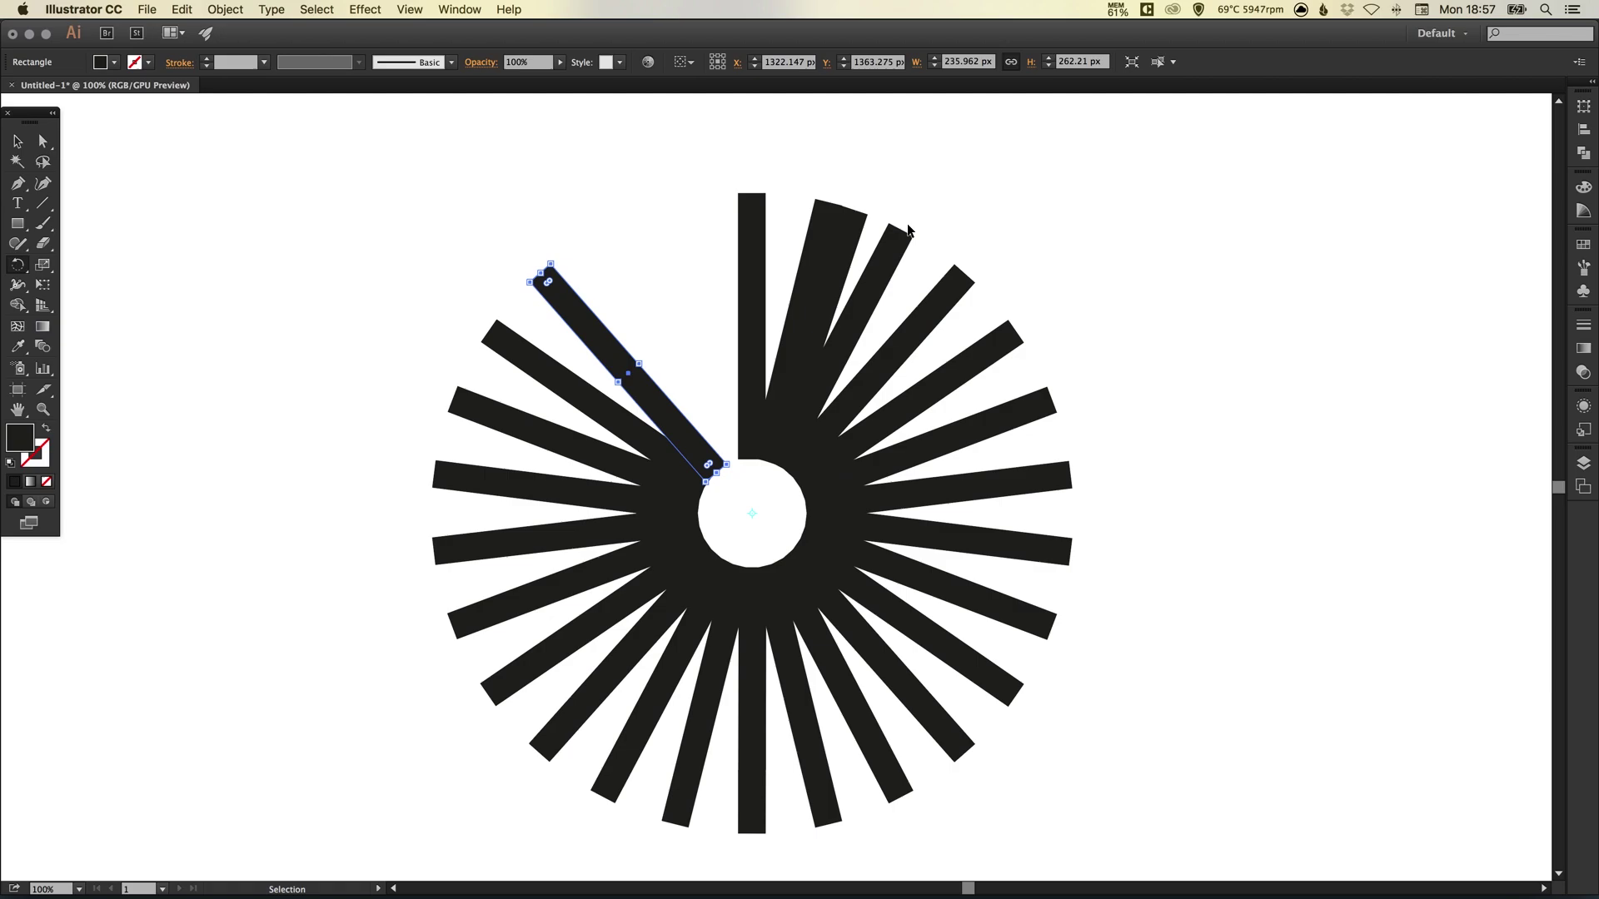
Deselect the finished burst and bring the whole burst into view.
key("v")
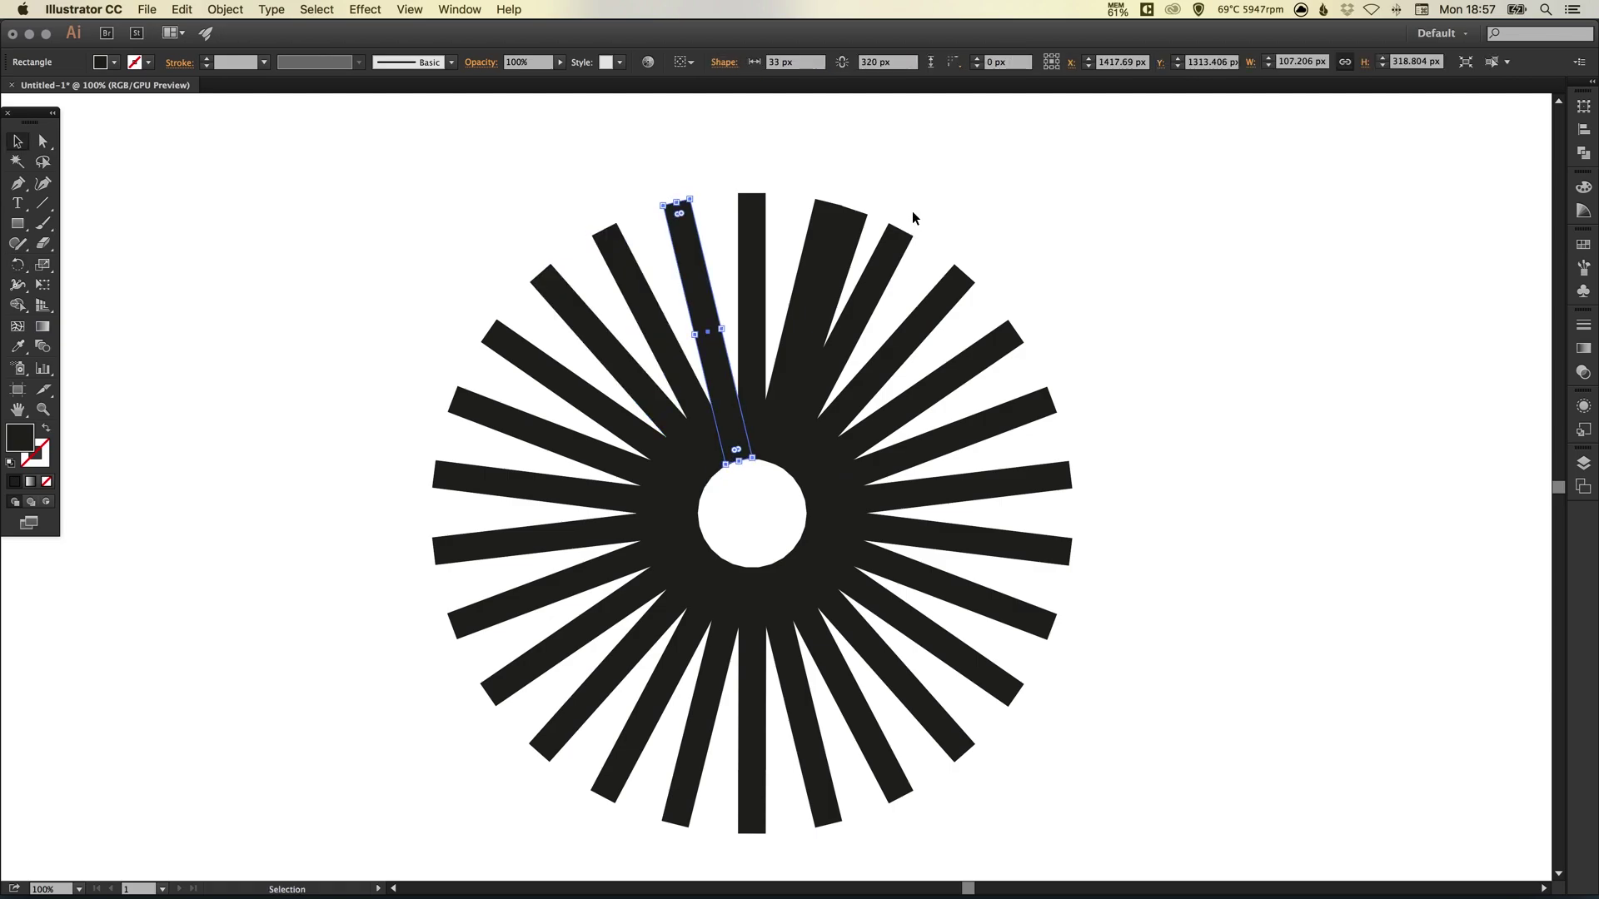
left_click(858, 225)
left_click(911, 204)
left_click_drag(910, 203, 943, 176)
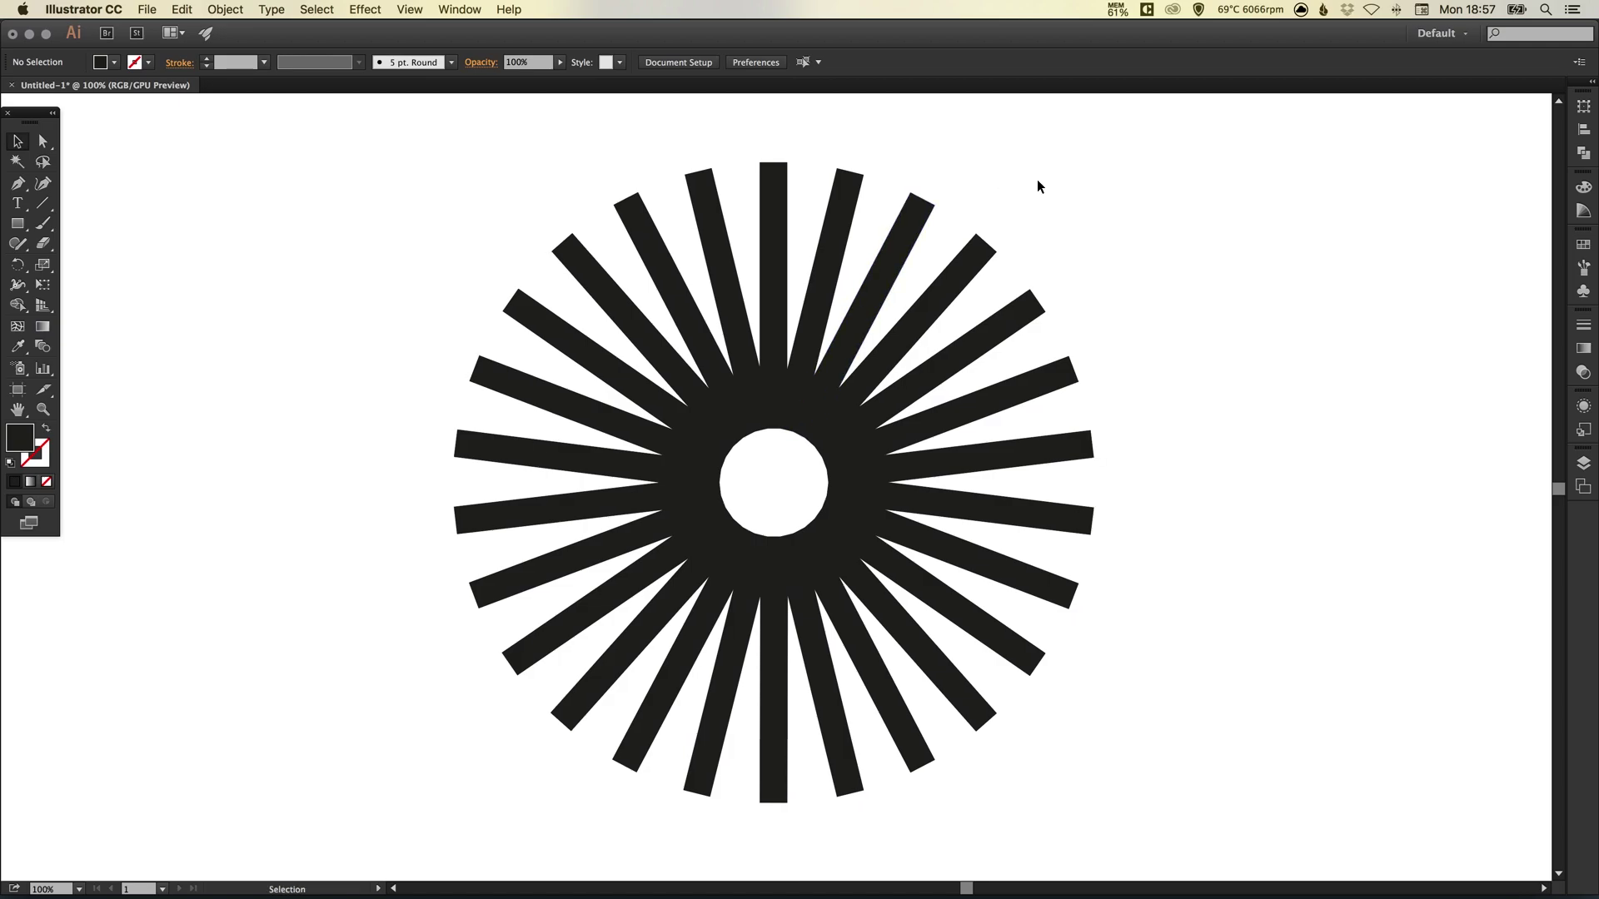